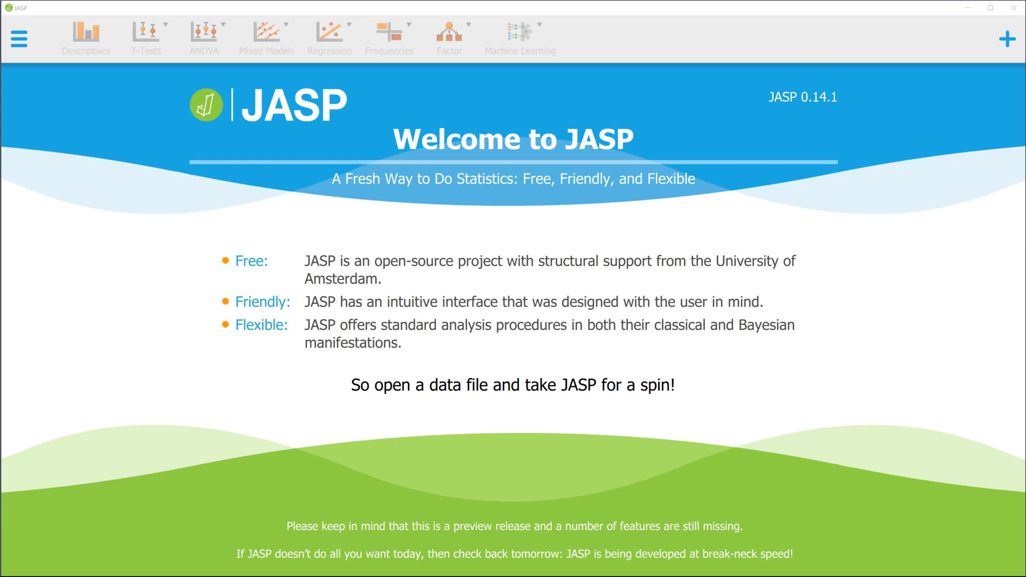
Step: Open the Tooth Growth example JASP file from the ANOVA category of the Data Library
{"action": "left_click", "coordinate": [18, 39]}
{"action": "left_click", "coordinate": [45, 91]}
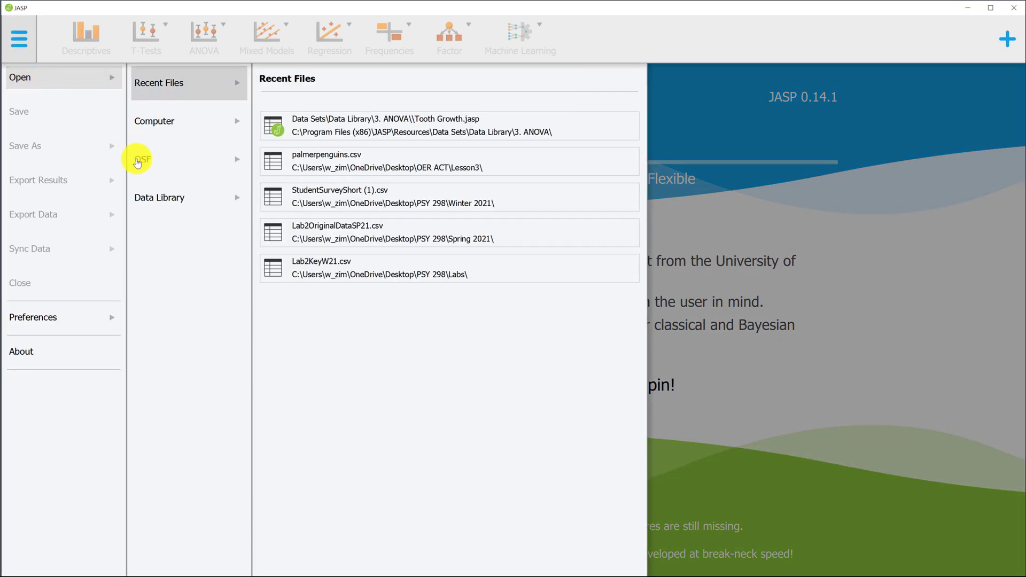
{"action": "left_click", "coordinate": [157, 199]}
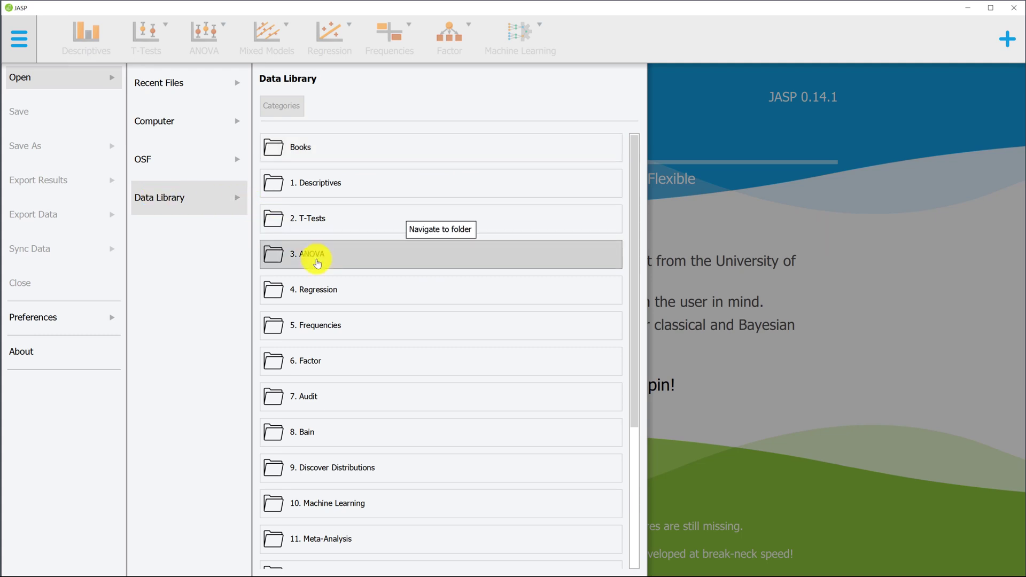
{"action": "left_click", "coordinate": [317, 263]}
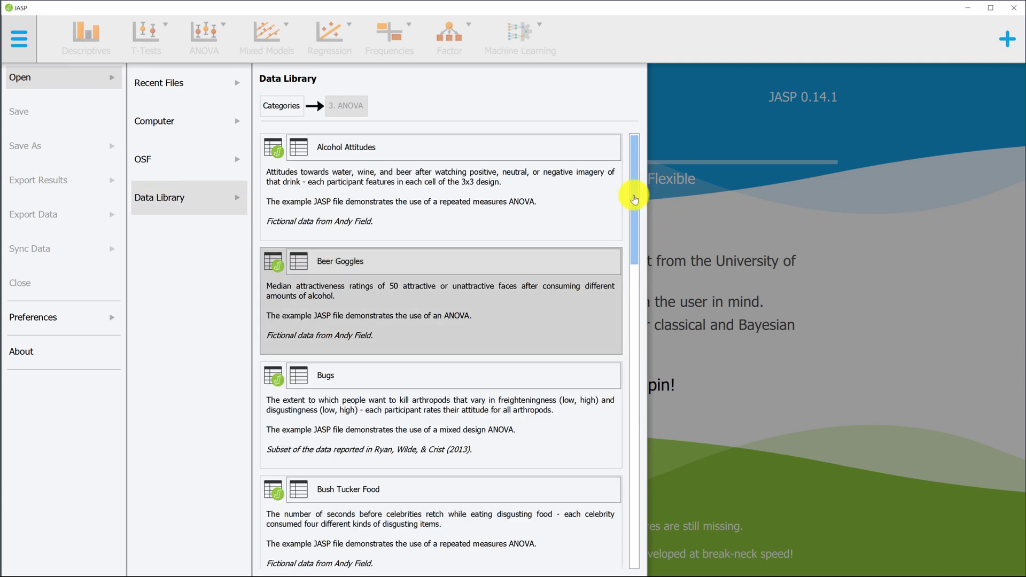
{"action": "left_click_drag", "start_coordinate": [634, 192], "coordinate": [632, 418]}
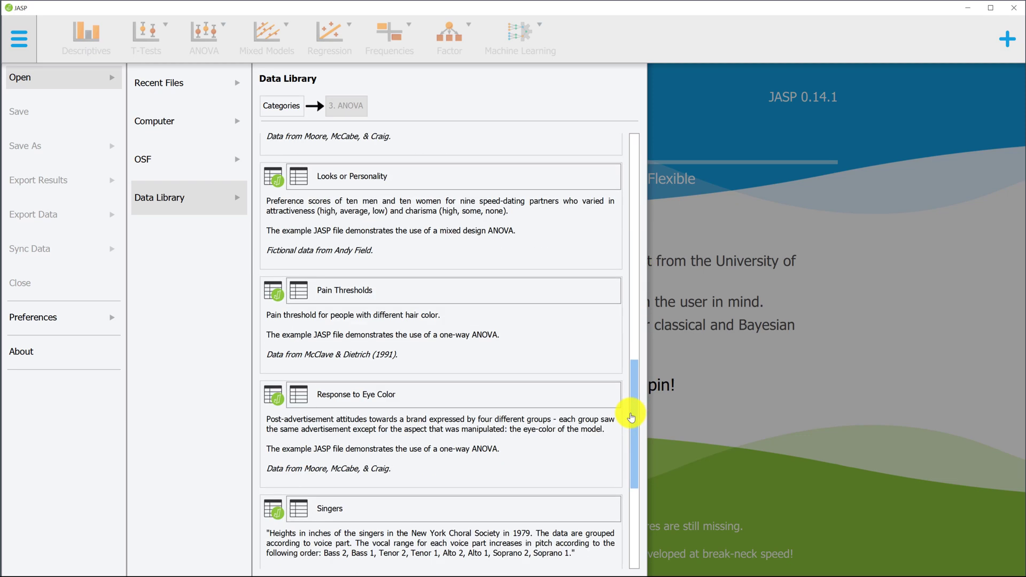
{"action": "scroll", "coordinate": [614, 459], "scroll_direction": "down", "scroll_amount": 5}
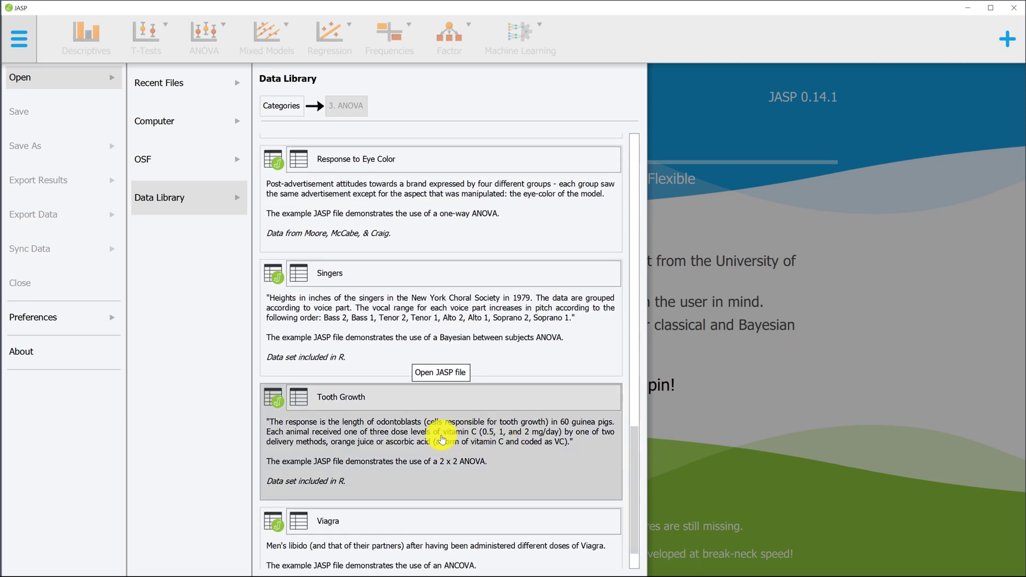
{"action": "left_click", "coordinate": [442, 438]}
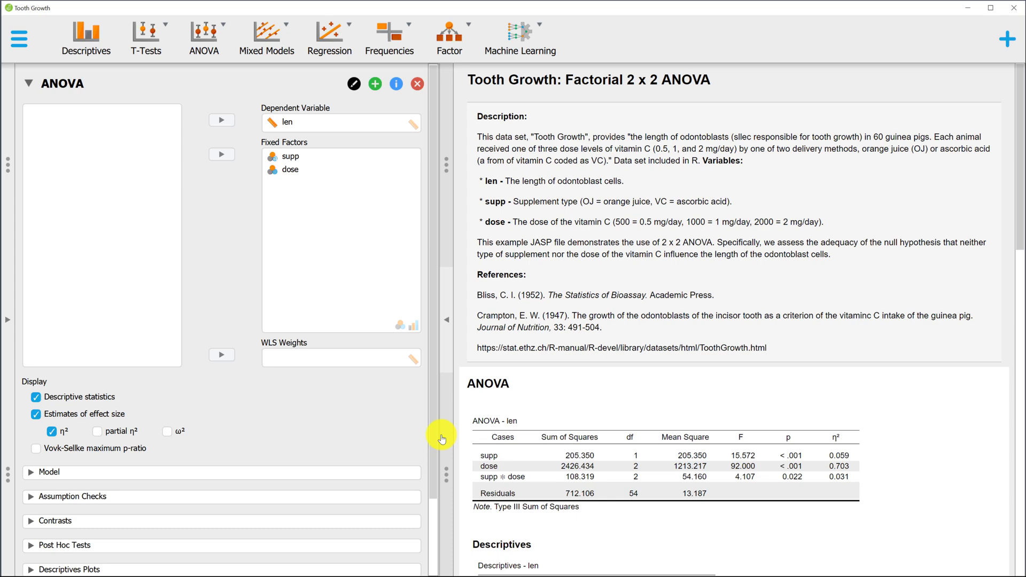
Step: Remove the example's existing ANOVA analysis and start a new classical ANOVA
{"action": "scroll", "coordinate": [708, 468], "scroll_direction": "down", "scroll_amount": 4}
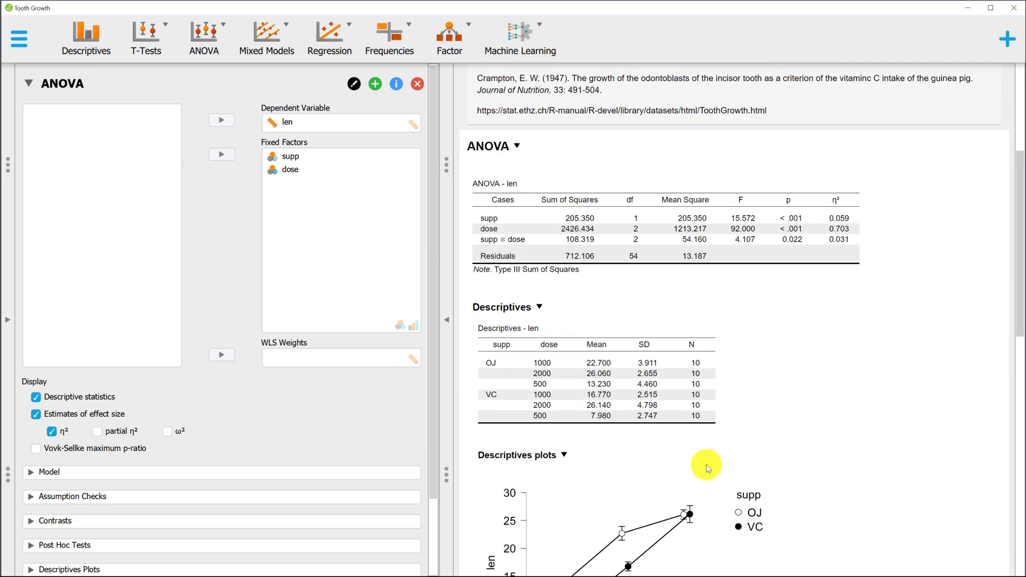
{"action": "left_click", "coordinate": [418, 84]}
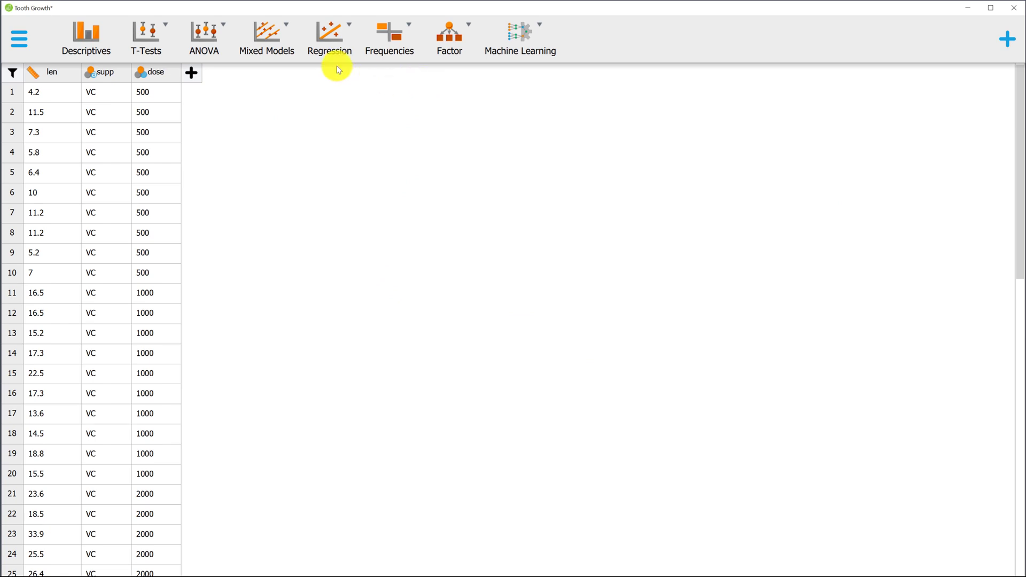
{"action": "left_click", "coordinate": [221, 36]}
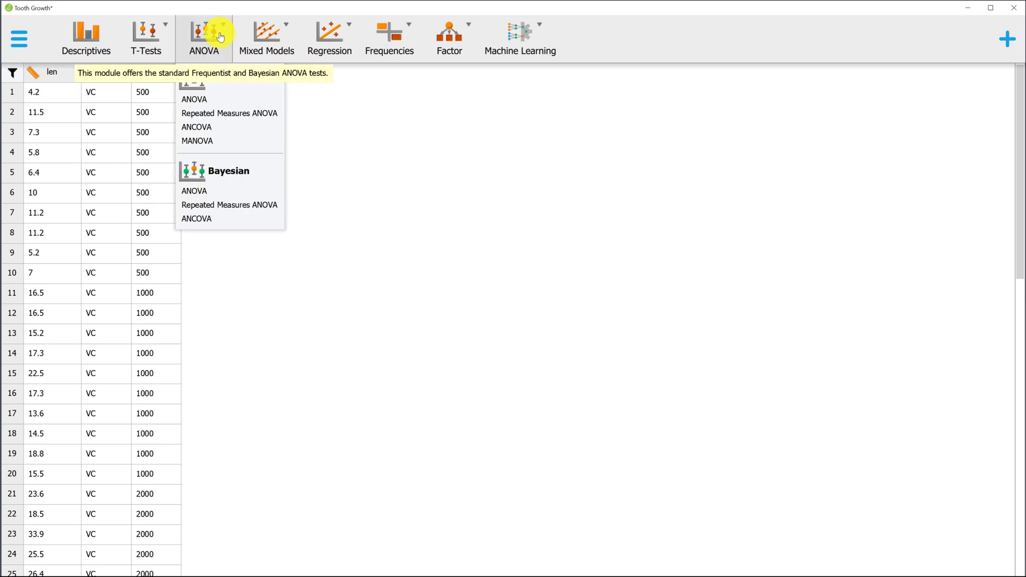
{"action": "left_click", "coordinate": [204, 101]}
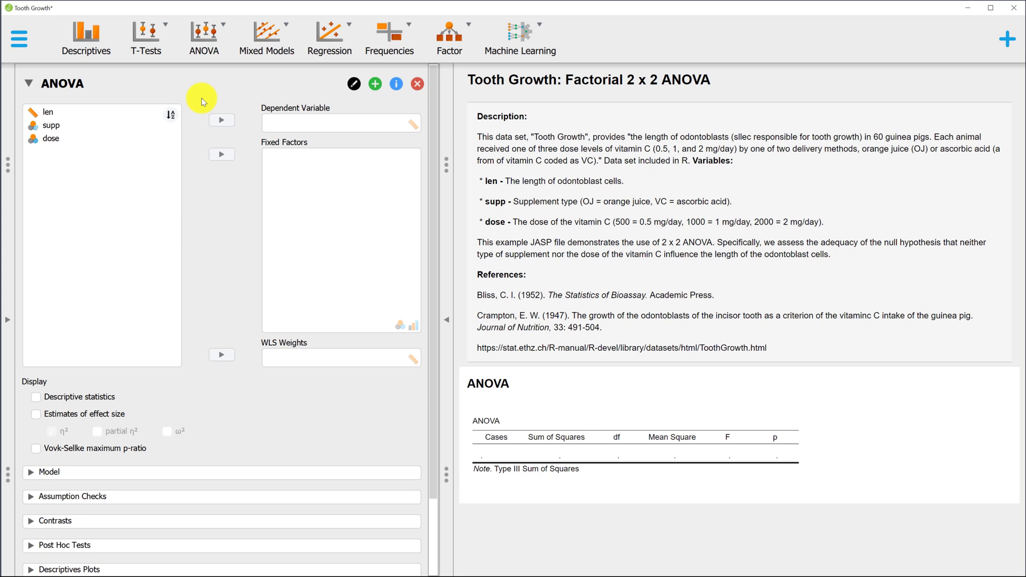
Step: Assign len as the dependent variable and supp and dose as the fixed factors of the ANOVA
{"action": "left_click", "coordinate": [50, 114]}
{"action": "left_click", "coordinate": [229, 122]}
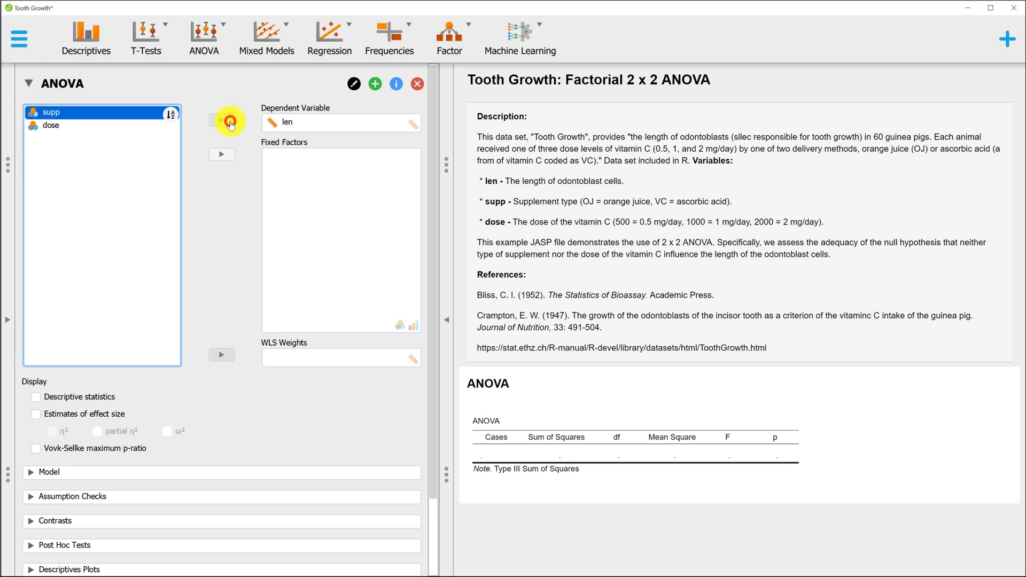
{"action": "left_click", "coordinate": [99, 112]}
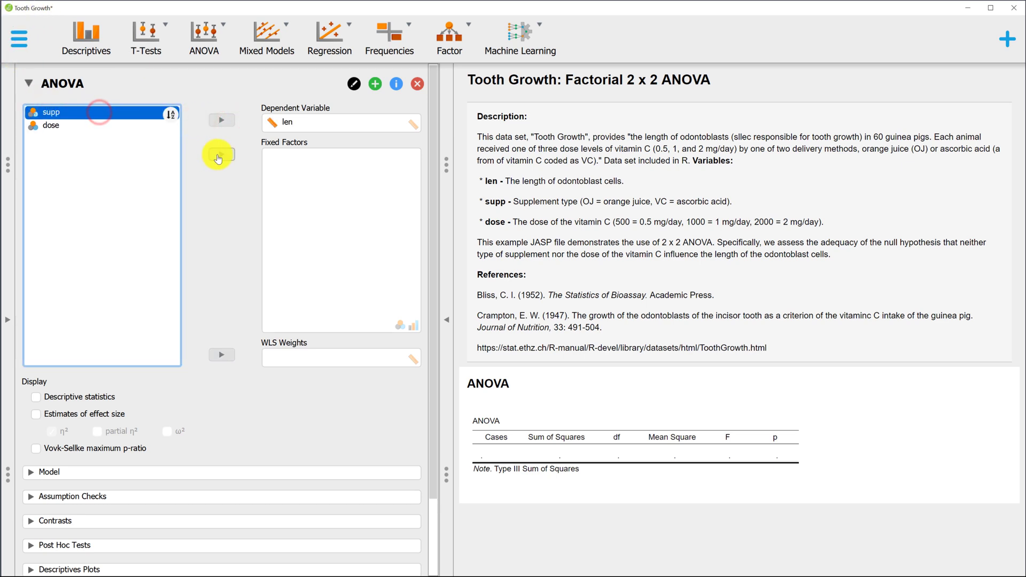
{"action": "left_click", "coordinate": [218, 158]}
{"action": "left_click", "coordinate": [112, 115]}
{"action": "left_click", "coordinate": [225, 156]}
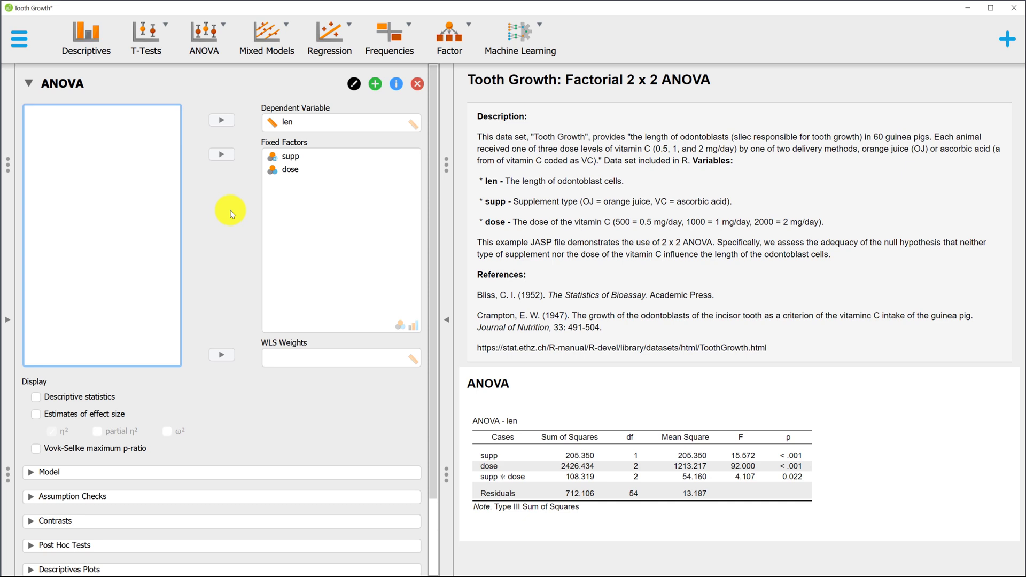
Step: Enable estimates of effect size for the ANOVA, reporting partial η² instead of η²
{"action": "left_click", "coordinate": [35, 415]}
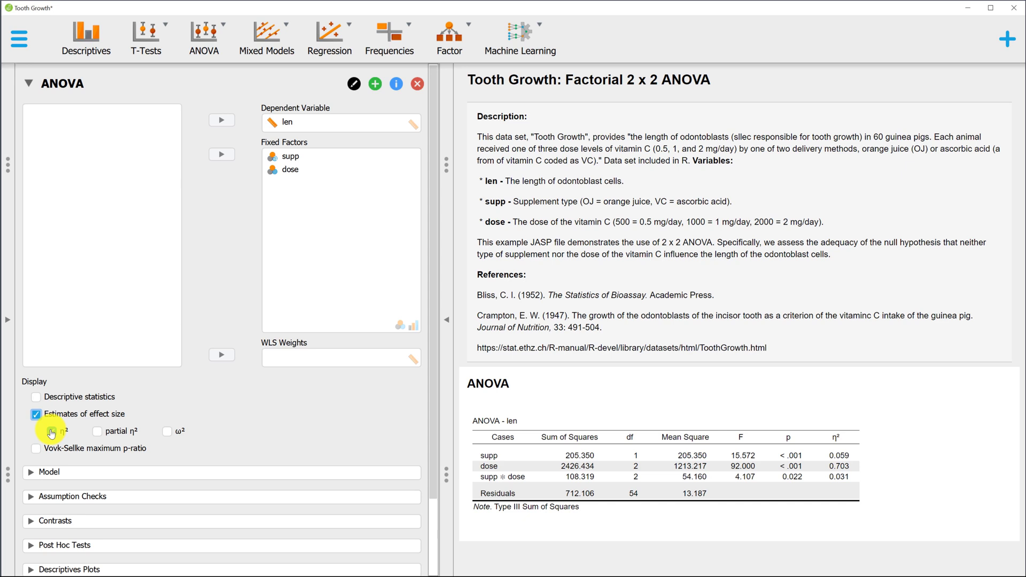
{"action": "left_click", "coordinate": [51, 432]}
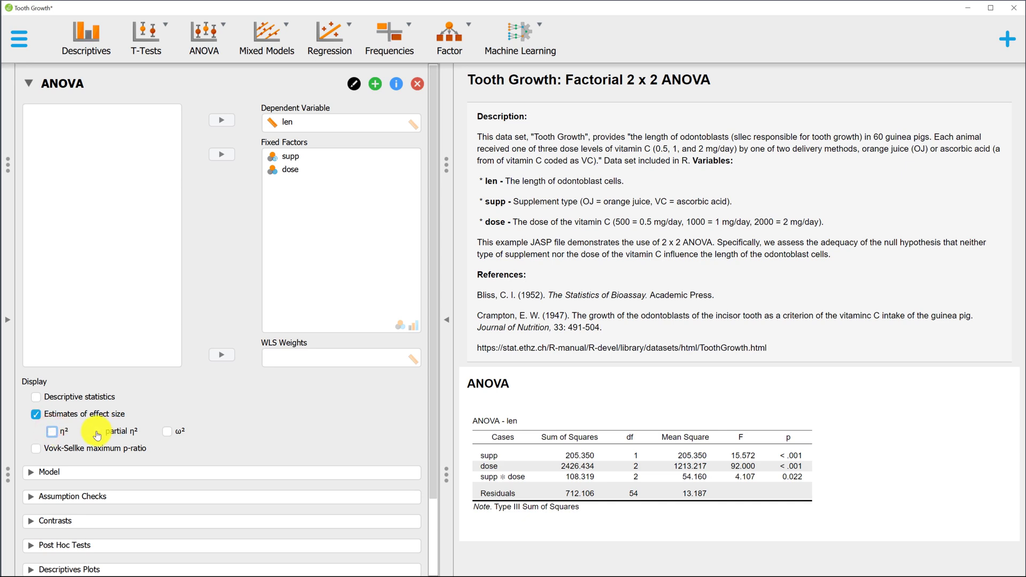
{"action": "left_click", "coordinate": [96, 434]}
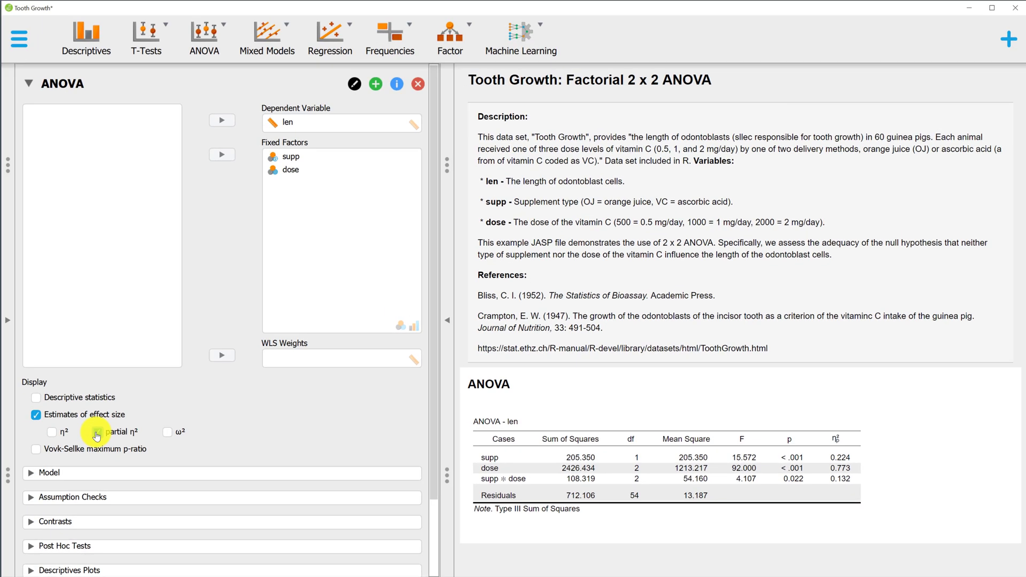
Step: Create a descriptives plot with supp on the horizontal axis and dose as separate lines
{"action": "scroll", "coordinate": [268, 401], "scroll_direction": "down", "scroll_amount": 3}
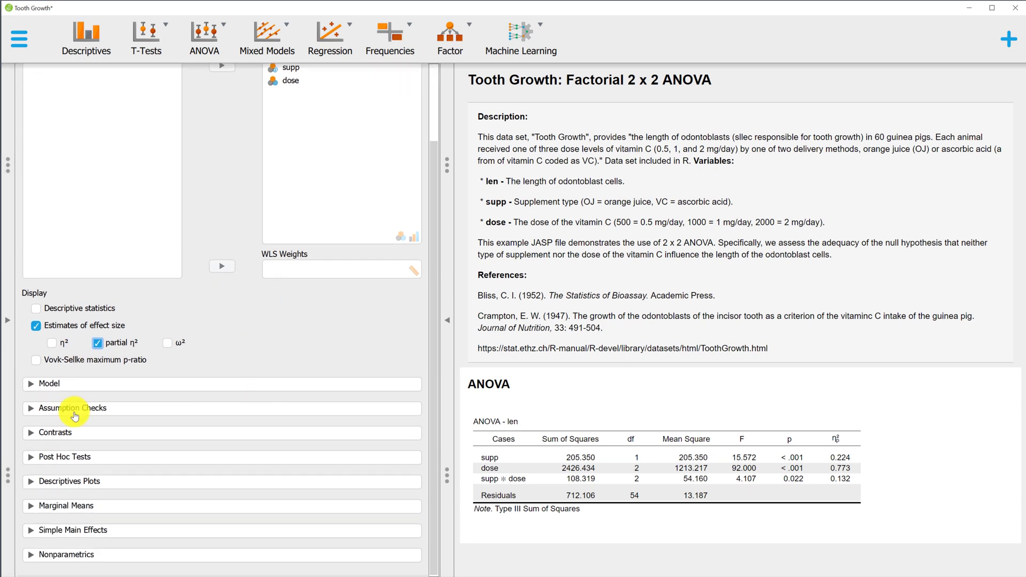
{"action": "left_click", "coordinate": [29, 483]}
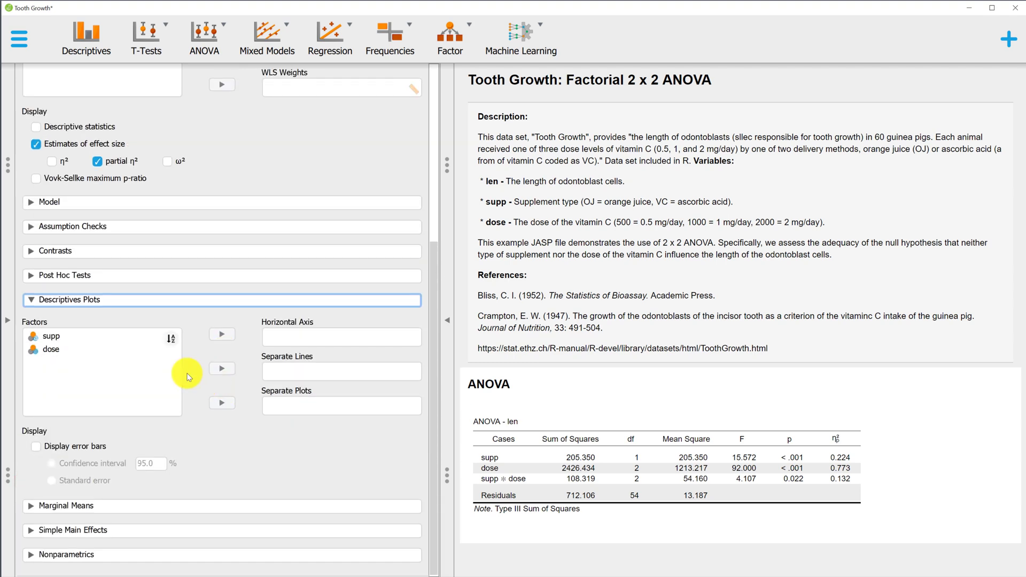
{"action": "left_click", "coordinate": [76, 334]}
{"action": "left_click", "coordinate": [214, 336]}
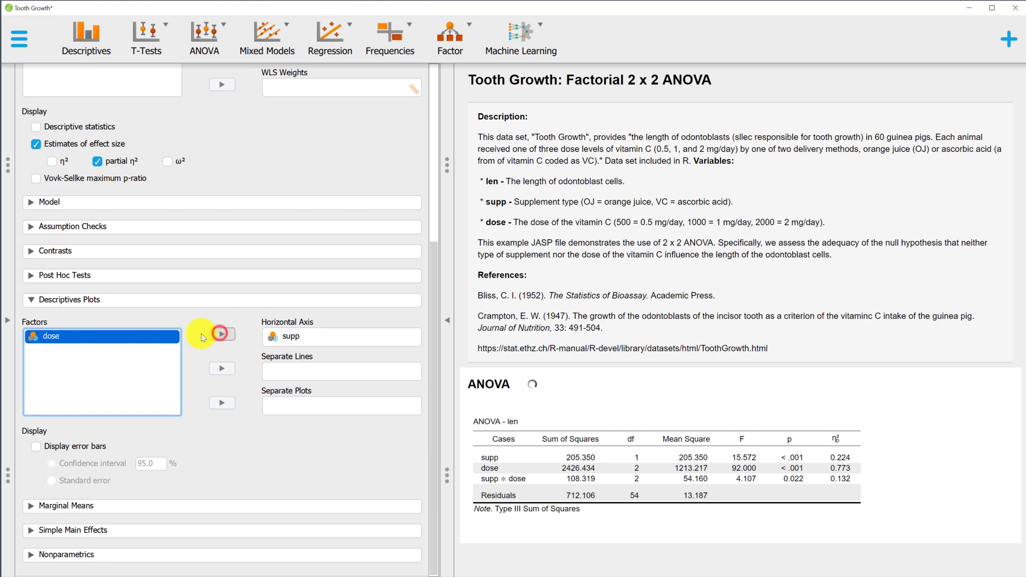
{"action": "left_click", "coordinate": [69, 337]}
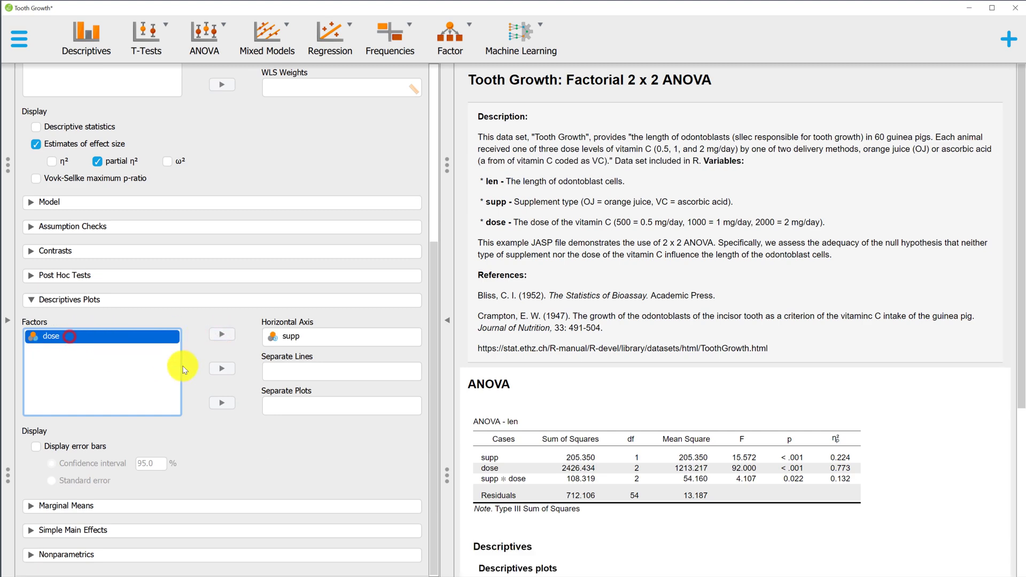
{"action": "left_click", "coordinate": [216, 368]}
{"action": "left_click_drag", "start_coordinate": [1024, 258], "coordinate": [1024, 430]}
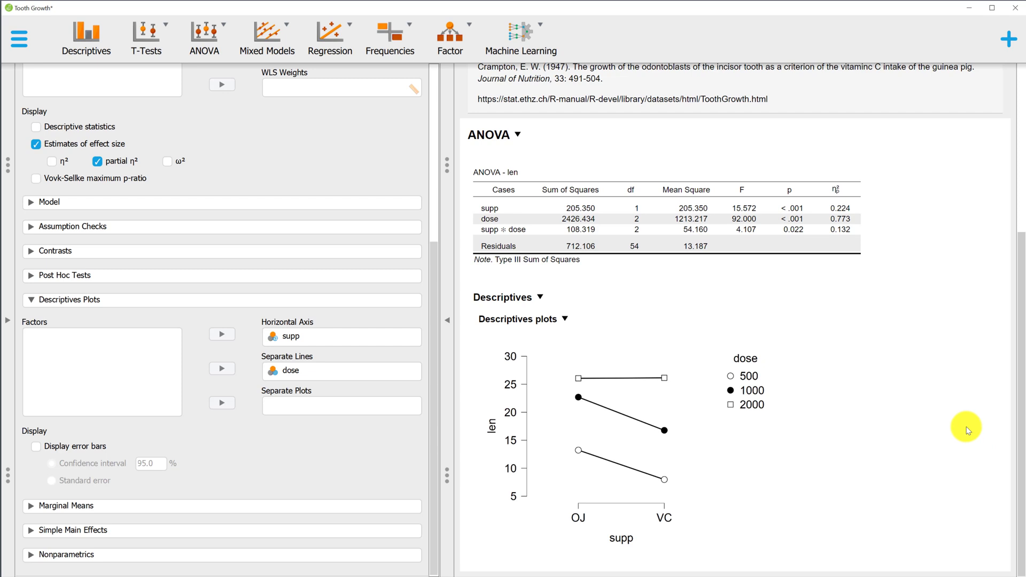
Step: Display 95% confidence interval error bars on the descriptives plot and collapse its settings
{"action": "left_click", "coordinate": [36, 446]}
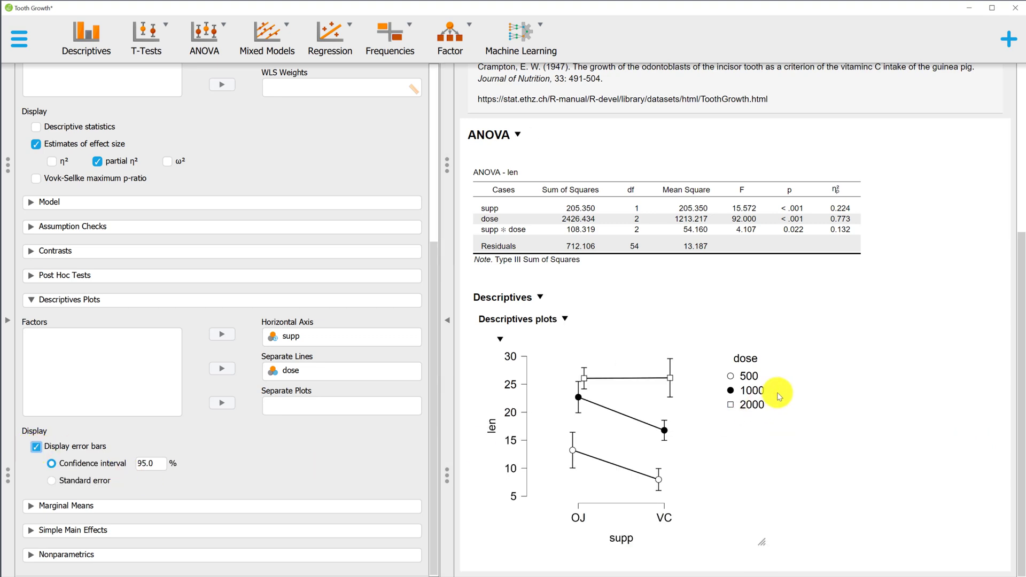
{"action": "left_click_drag", "start_coordinate": [1021, 414], "coordinate": [1021, 465]}
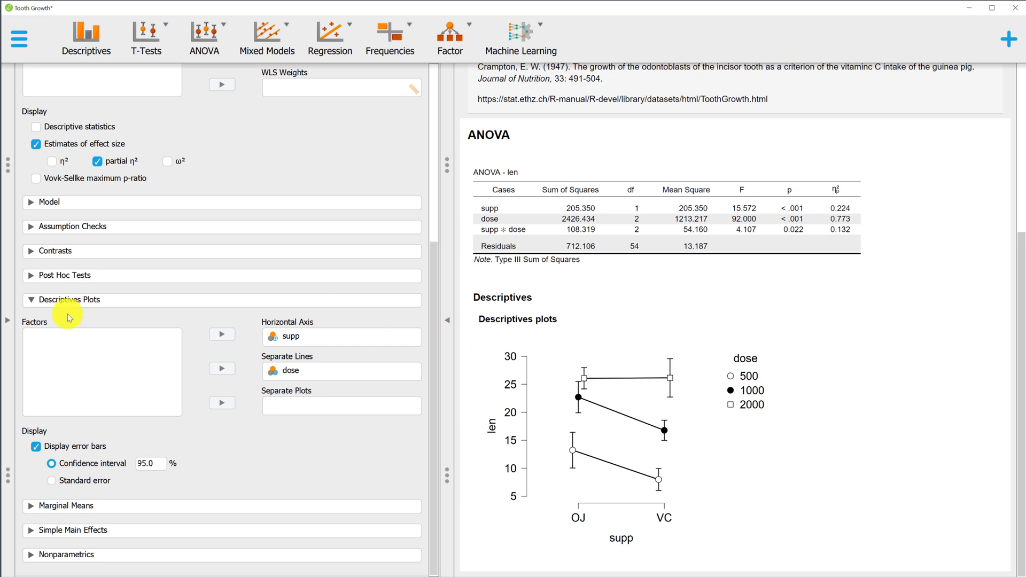
{"action": "left_click", "coordinate": [30, 300]}
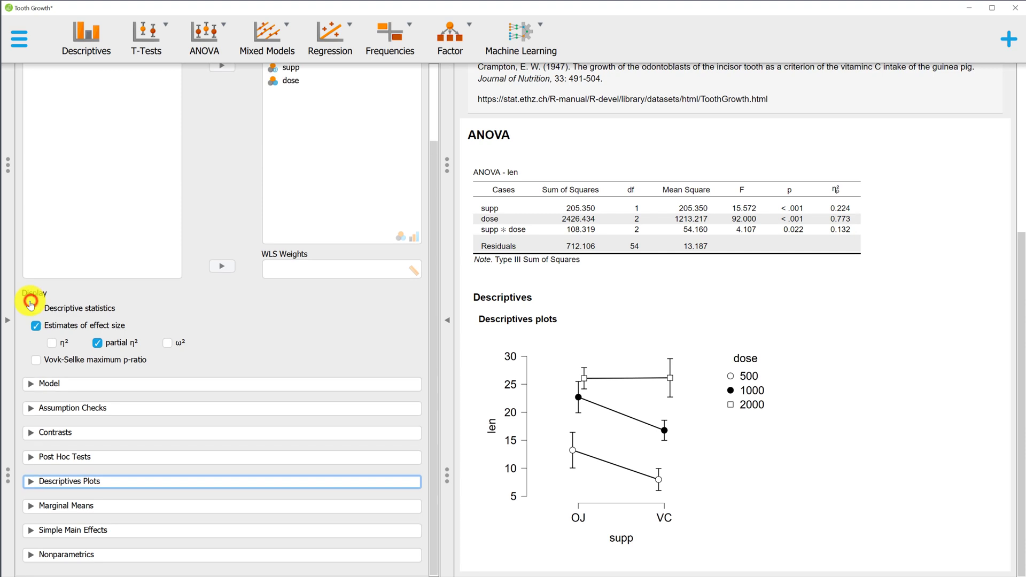
Step: Add marginal means for supp, dose and the supp * dose interaction, and collapse the marginal means settings
{"action": "left_click", "coordinate": [31, 506]}
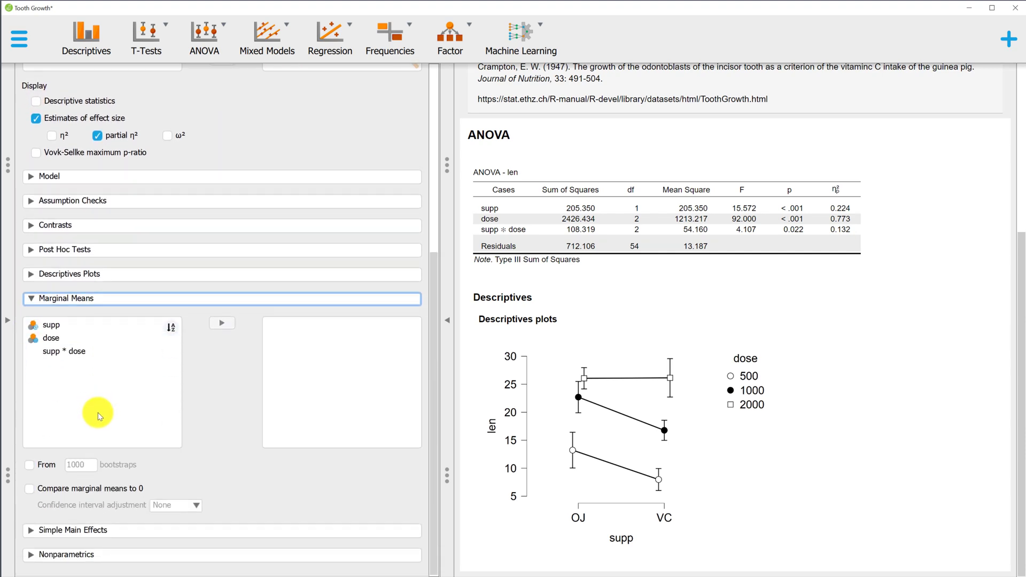
{"action": "left_click", "coordinate": [65, 325]}
{"action": "left_click", "coordinate": [69, 350], "text": "shift"}
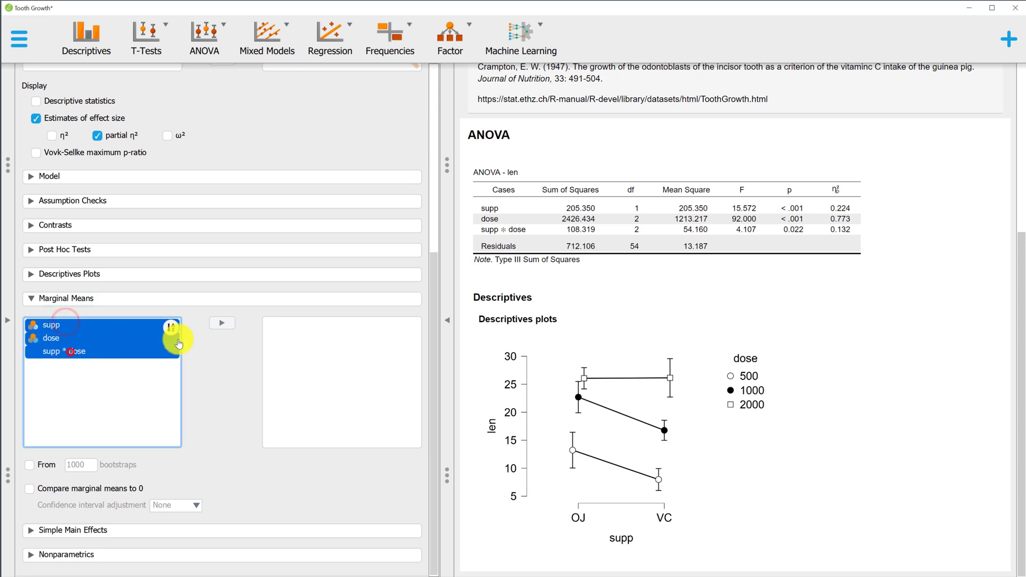
{"action": "left_click", "coordinate": [229, 328]}
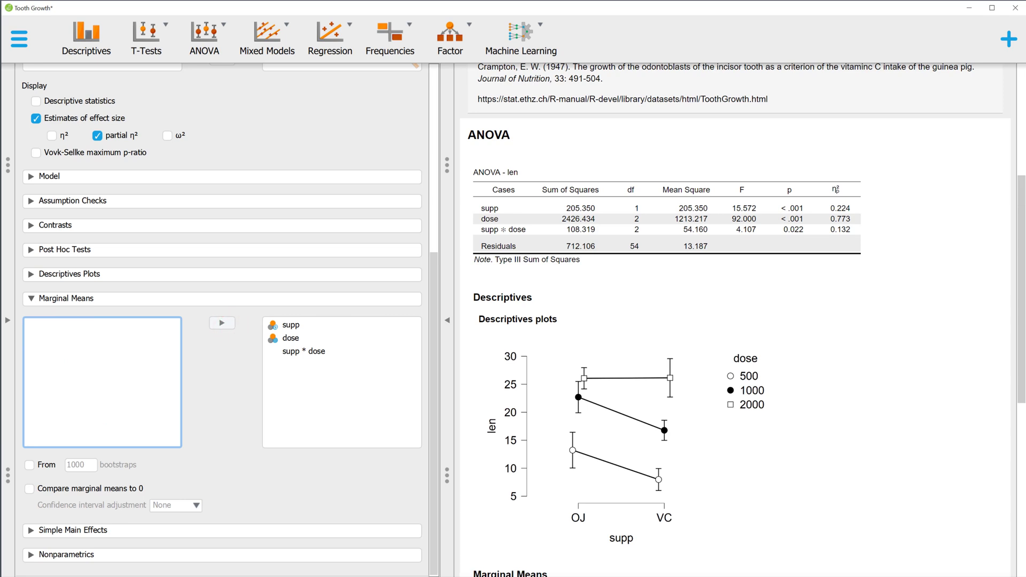
{"action": "left_click_drag", "start_coordinate": [1020, 247], "coordinate": [1019, 420]}
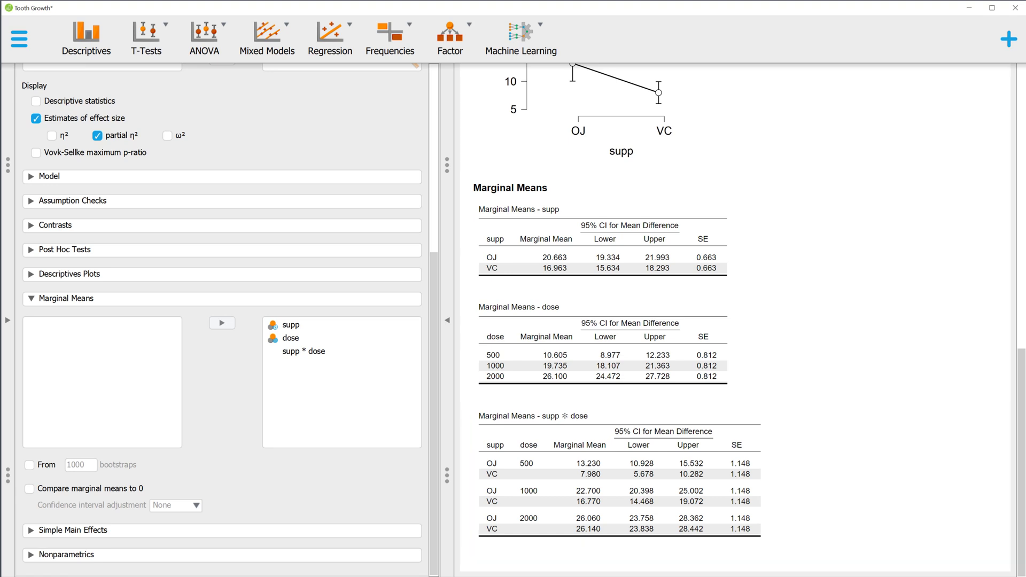
{"action": "left_click", "coordinate": [28, 299]}
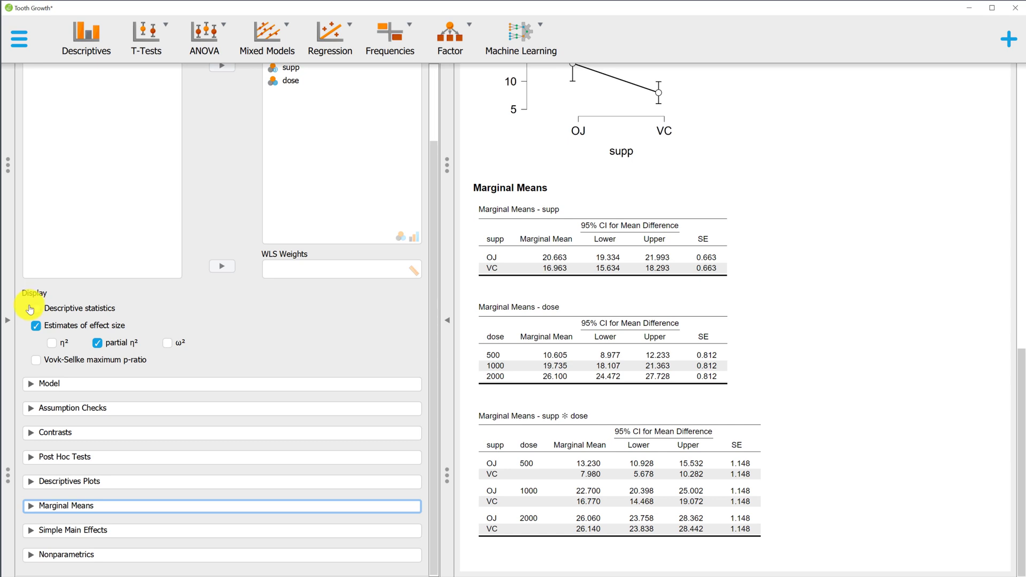
Step: Add standard Tukey post hoc tests for the supp * dose interaction with 95% confidence intervals, and show the comparisons table
{"action": "left_click", "coordinate": [28, 459]}
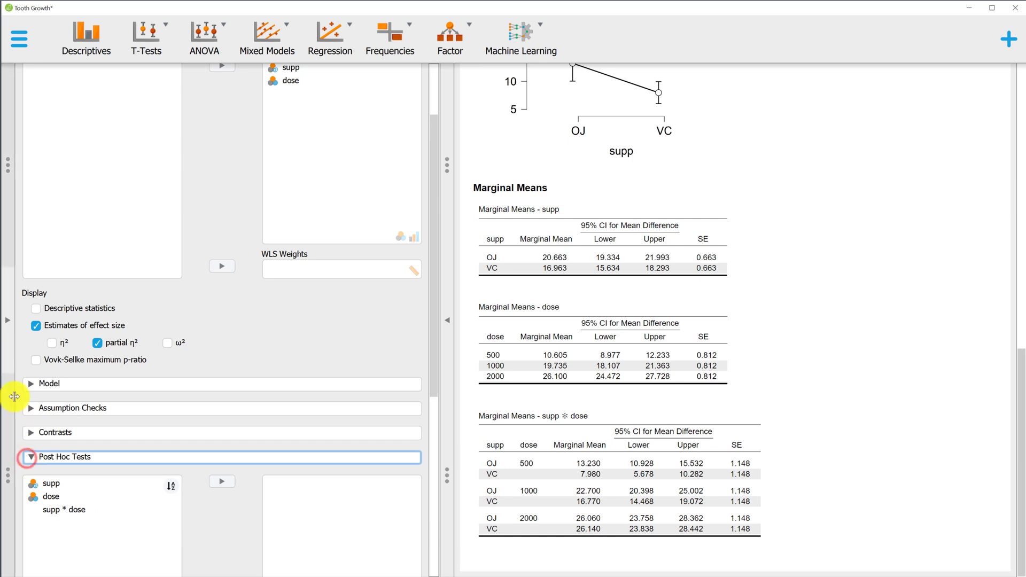
{"action": "scroll", "coordinate": [64, 374], "scroll_direction": "down", "scroll_amount": 6}
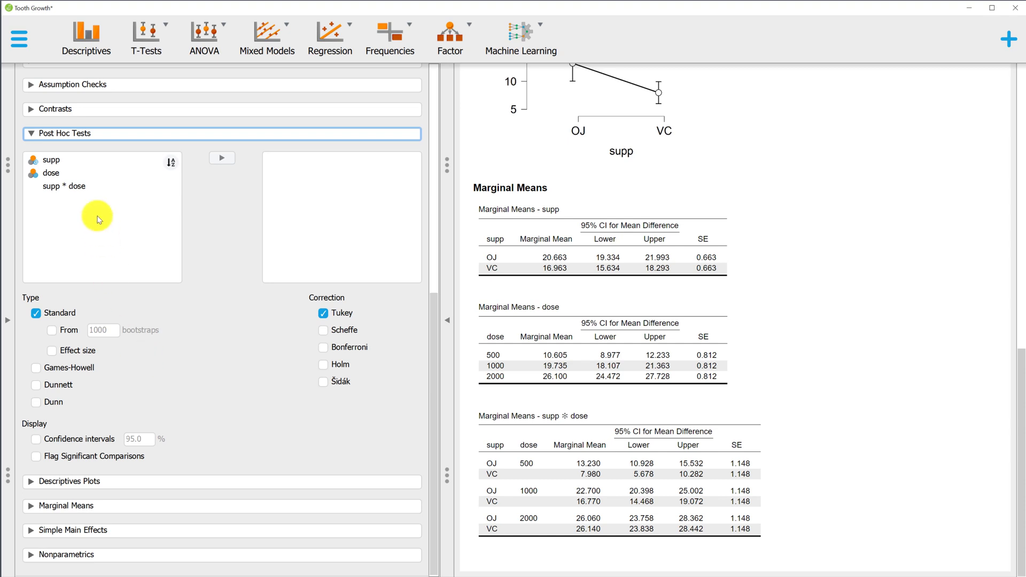
{"action": "left_click", "coordinate": [82, 187]}
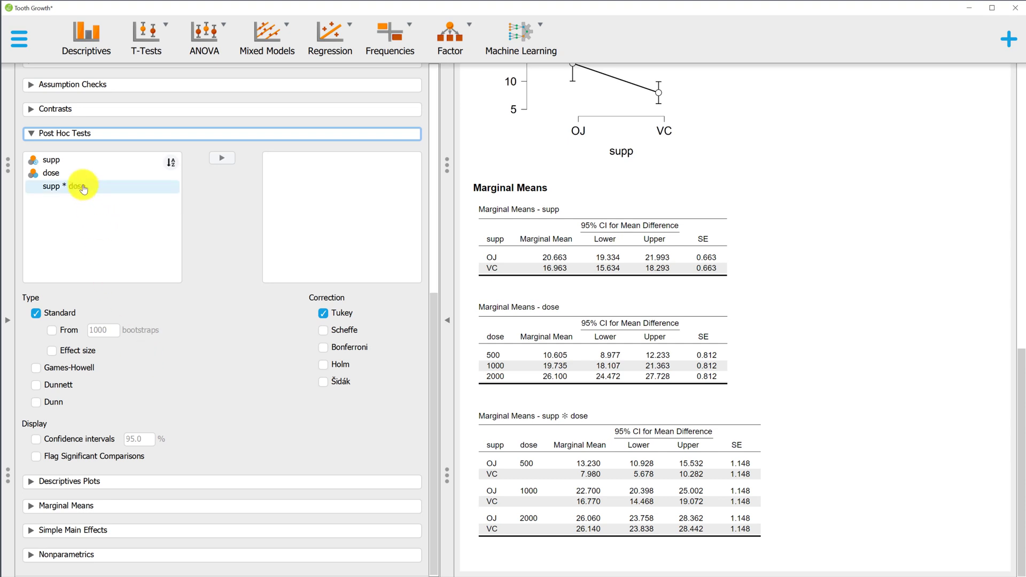
{"action": "left_click", "coordinate": [218, 166]}
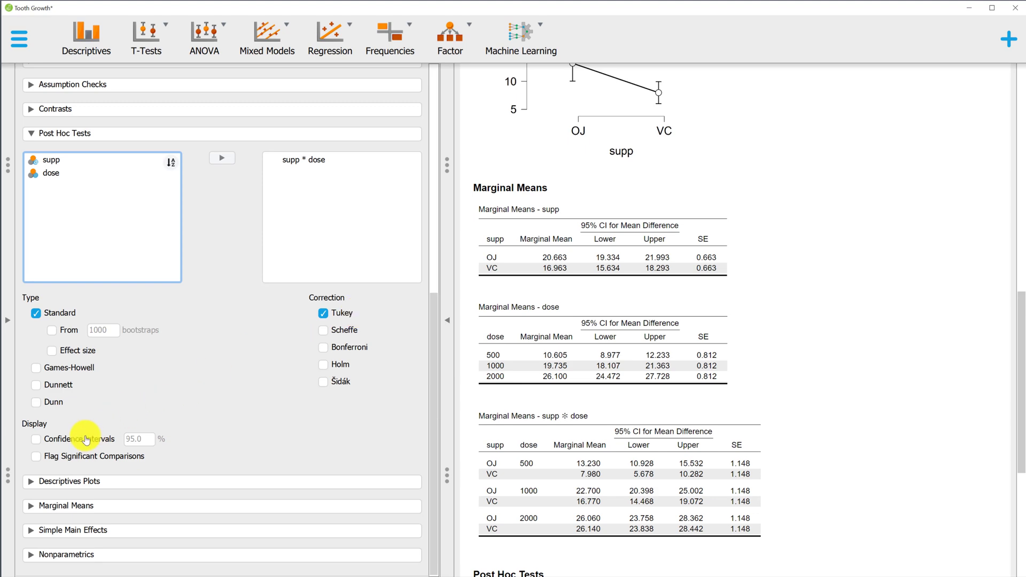
{"action": "left_click", "coordinate": [83, 439]}
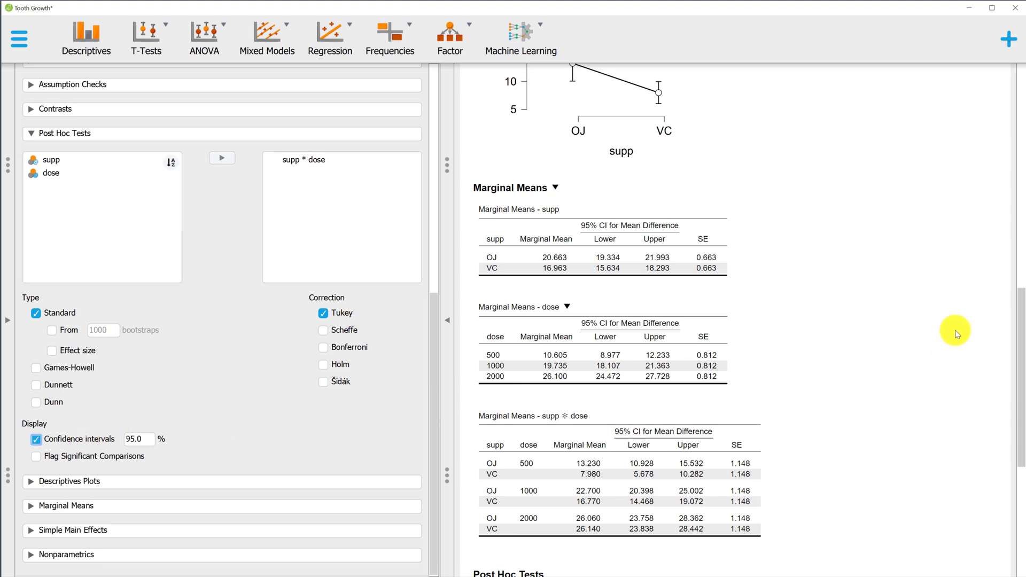
{"action": "left_click", "coordinate": [1022, 307]}
{"action": "left_click_drag", "start_coordinate": [1024, 368], "coordinate": [1022, 556]}
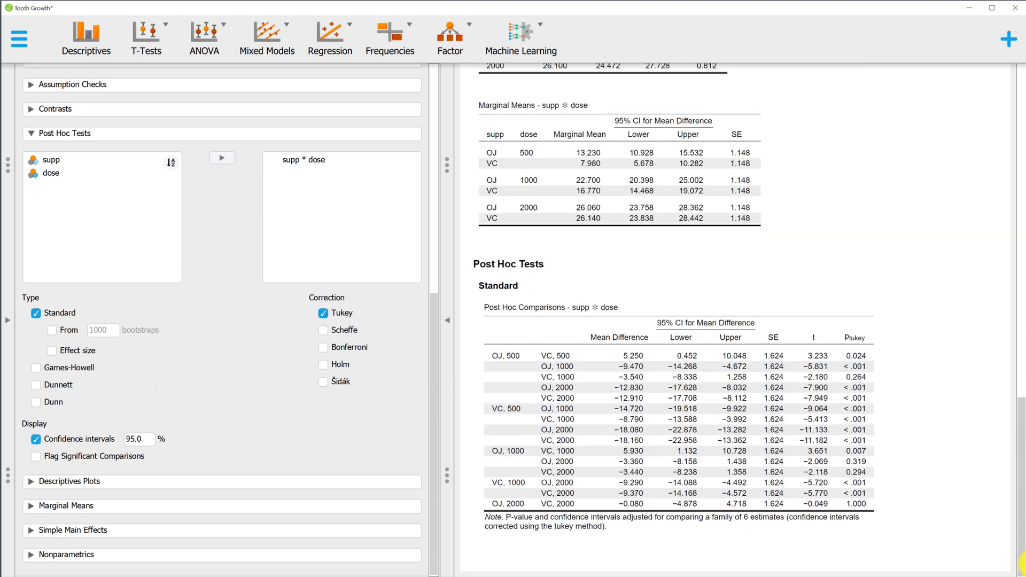